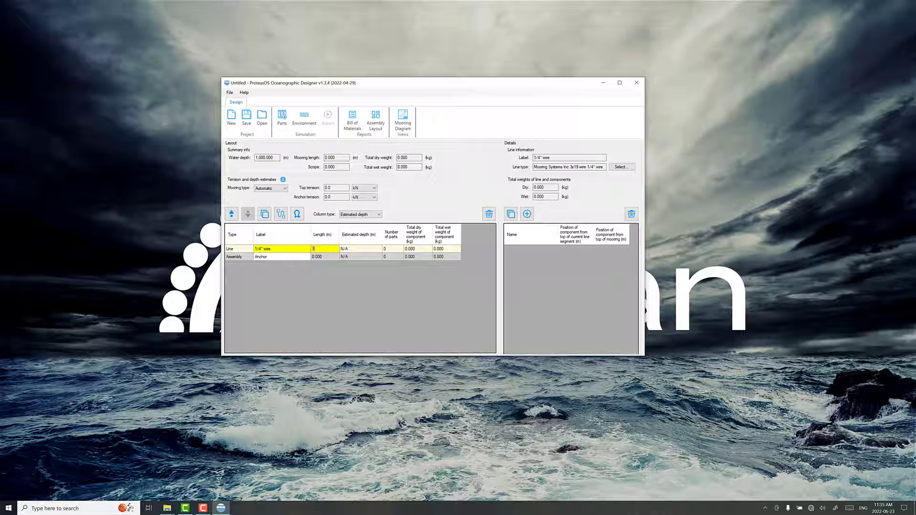
# Step: Set the length of the 1/4" wire line segment to 100 m
pyautogui.press('BackSpace')
pyautogui.press('Return')
pyautogui.click(293, 249)
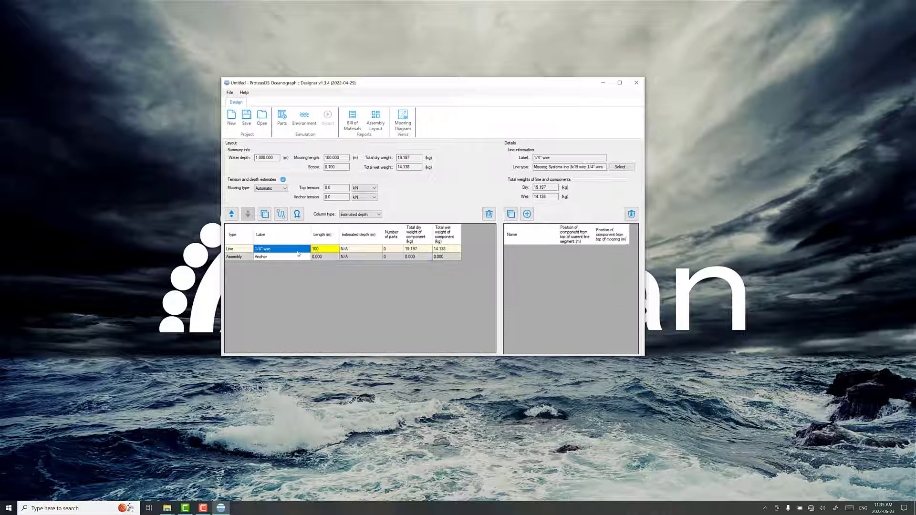
# Step: View the in-use 1/4" wire's properties in the line parts library, switching its nominal diameter unit to mm and back to inches
pyautogui.click(283, 218)
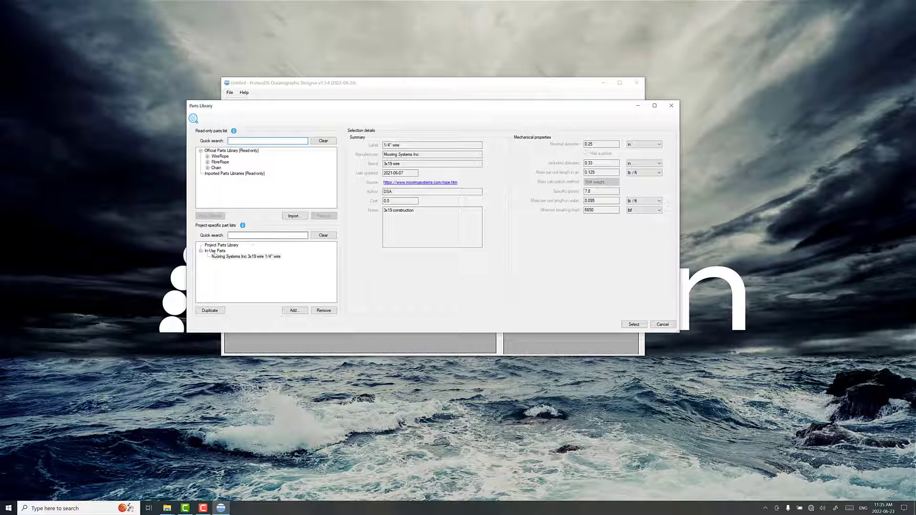
pyautogui.click(224, 257)
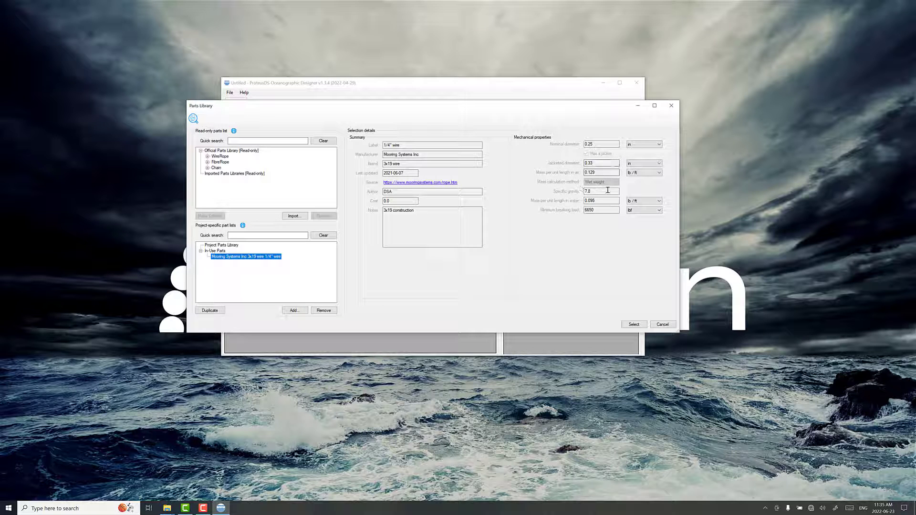
pyautogui.click(638, 146)
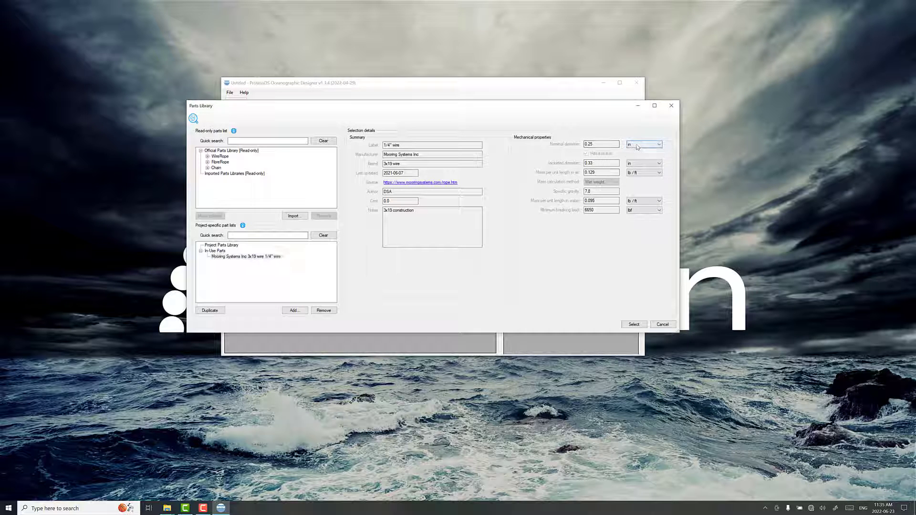
pyautogui.click(638, 161)
pyautogui.click(630, 146)
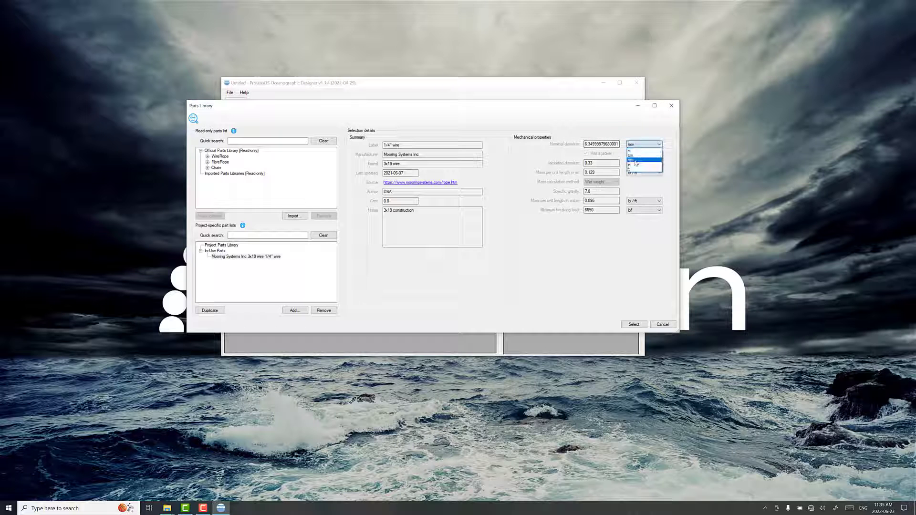
pyautogui.click(637, 161)
pyautogui.click(637, 145)
pyautogui.click(638, 165)
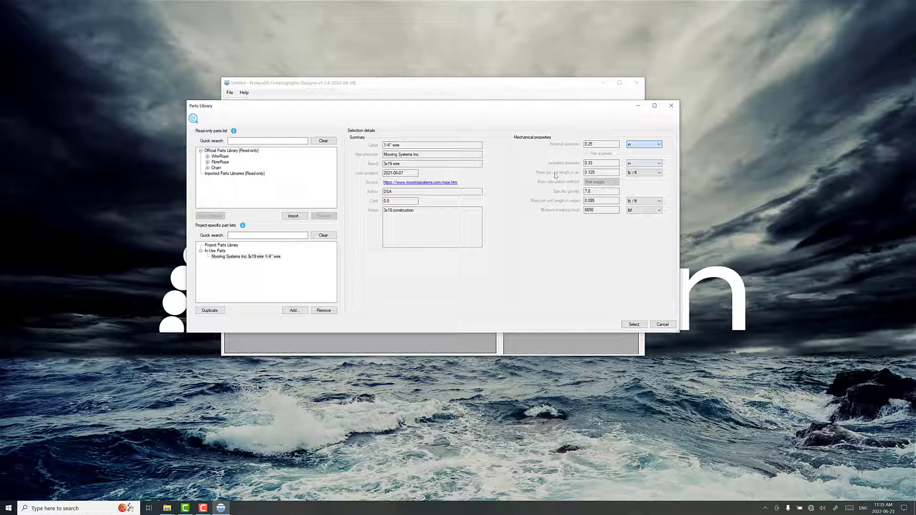
pyautogui.click(229, 257)
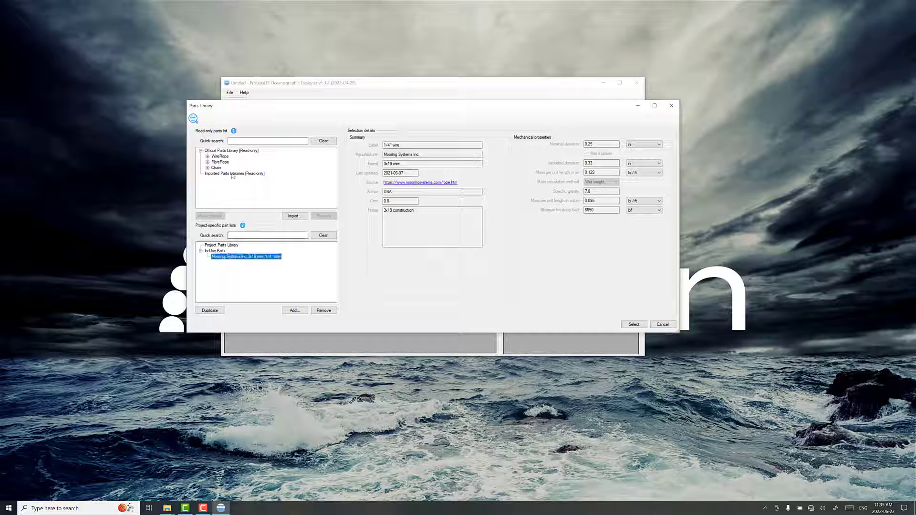
# Step: Make an editable project copy of the Samson Rope Amsteel Blue 6mm rope from the official FibreRope library
pyautogui.click(208, 162)
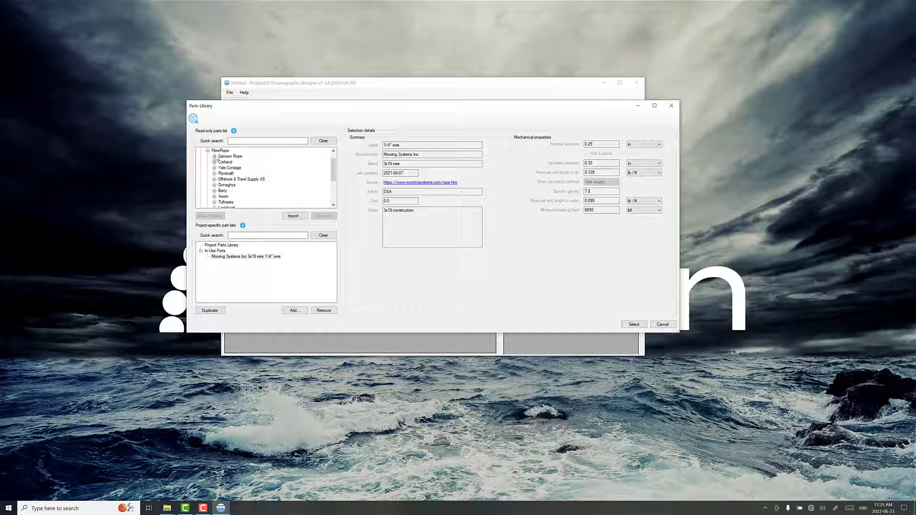
pyautogui.click(214, 156)
pyautogui.click(221, 162)
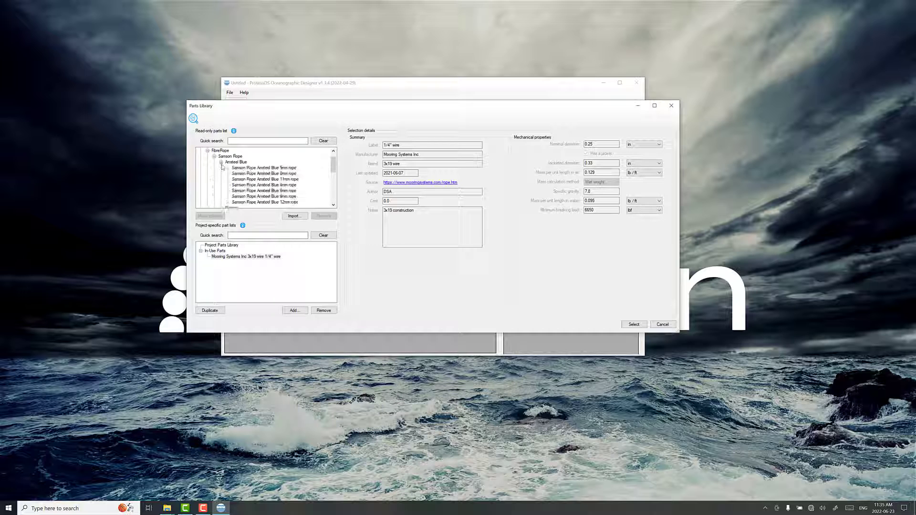
pyautogui.click(260, 179)
pyautogui.click(264, 190)
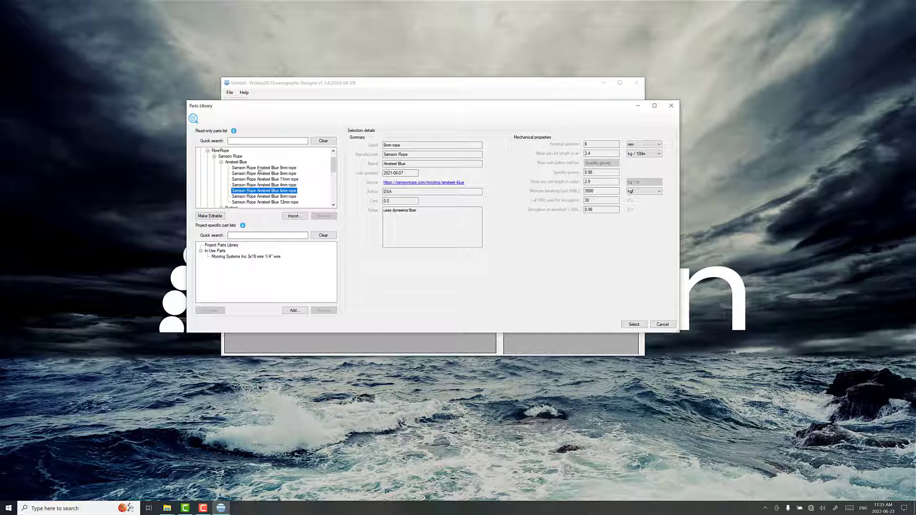
pyautogui.click(221, 215)
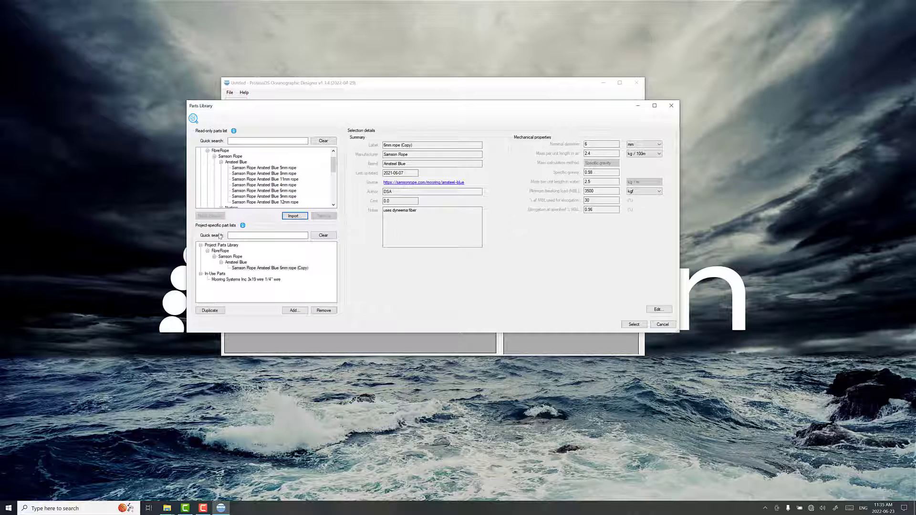
# Step: Change the label of the copied Amsteel Blue rope to "18mm rope" and save the part
pyautogui.click(241, 270)
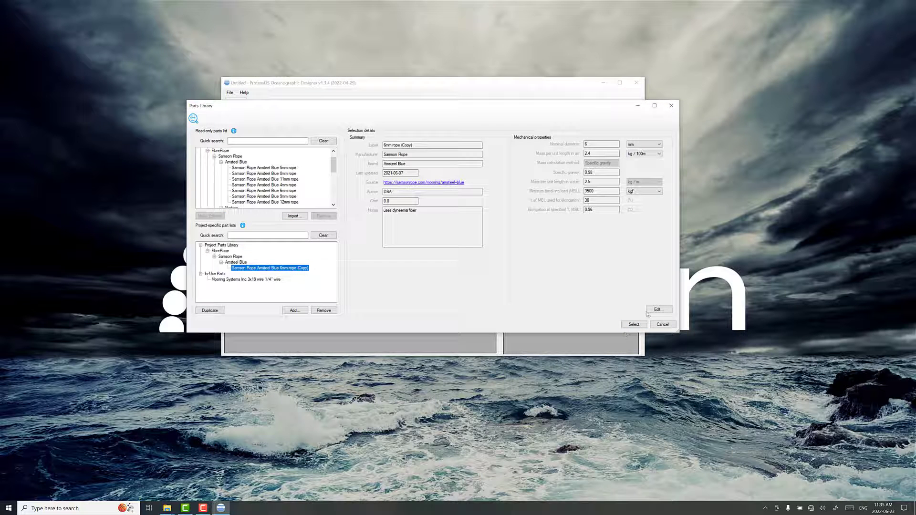
pyautogui.click(657, 309)
pyautogui.click(315, 142)
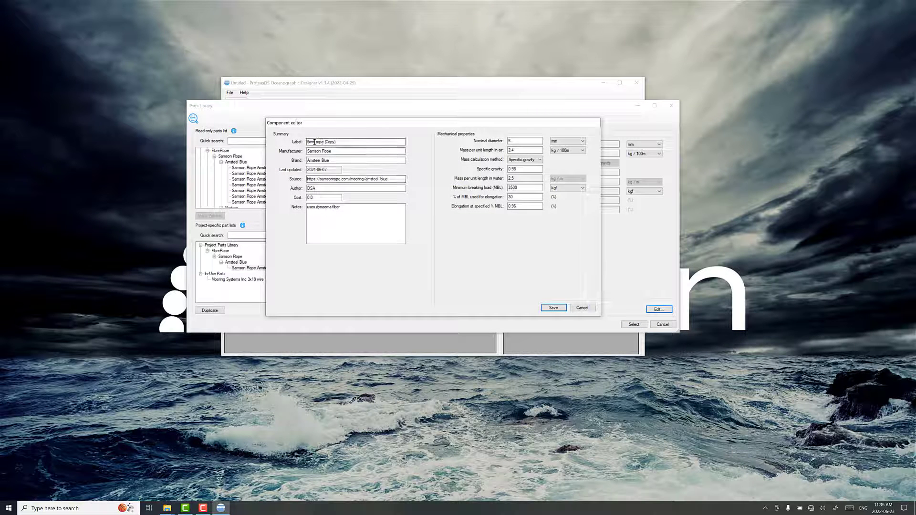
pyautogui.press('BackSpace')
pyautogui.write('18')
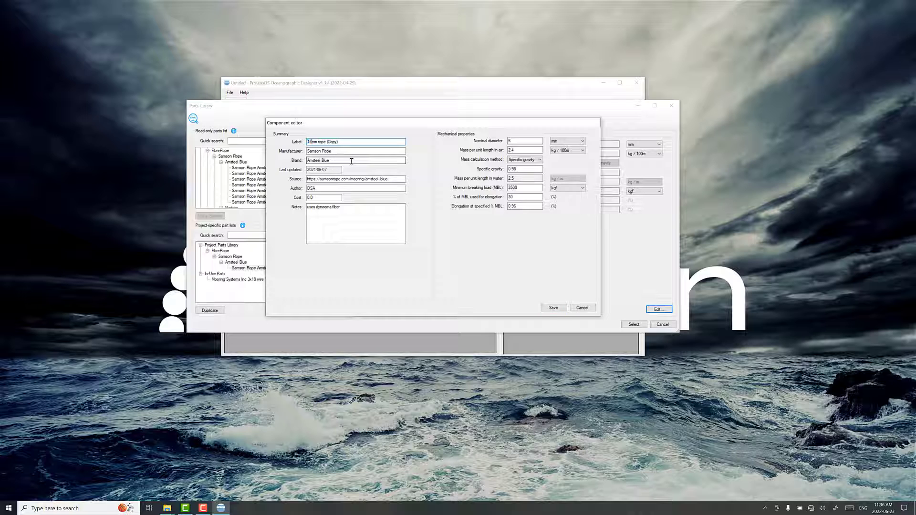
pyautogui.press('BackSpace')
pyautogui.press('BackSpace')
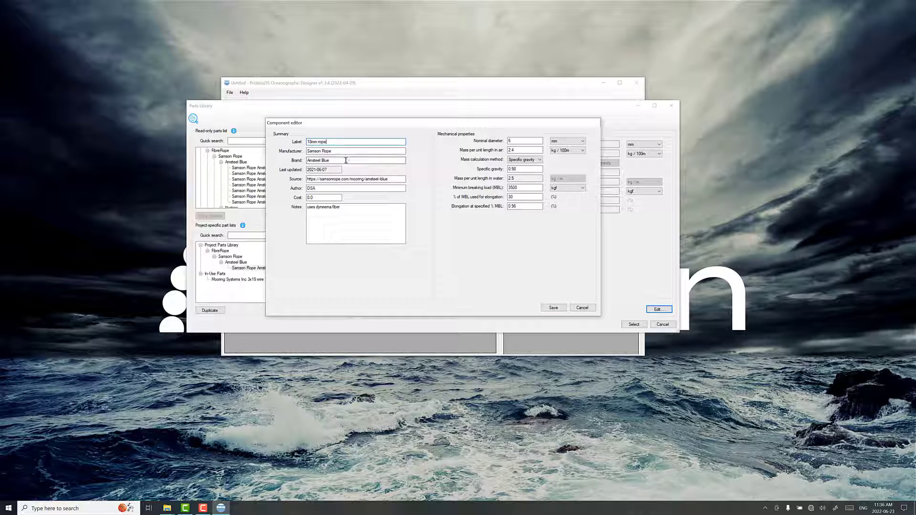
pyautogui.click(553, 308)
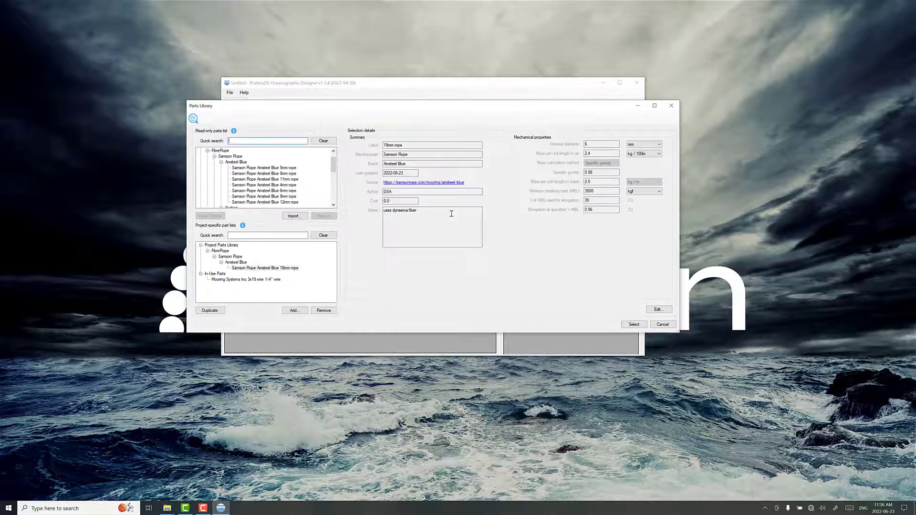
# Step: Open the rope's source web page in the browser, examine its metric specifications table, and return to the parts library
pyautogui.click(424, 183)
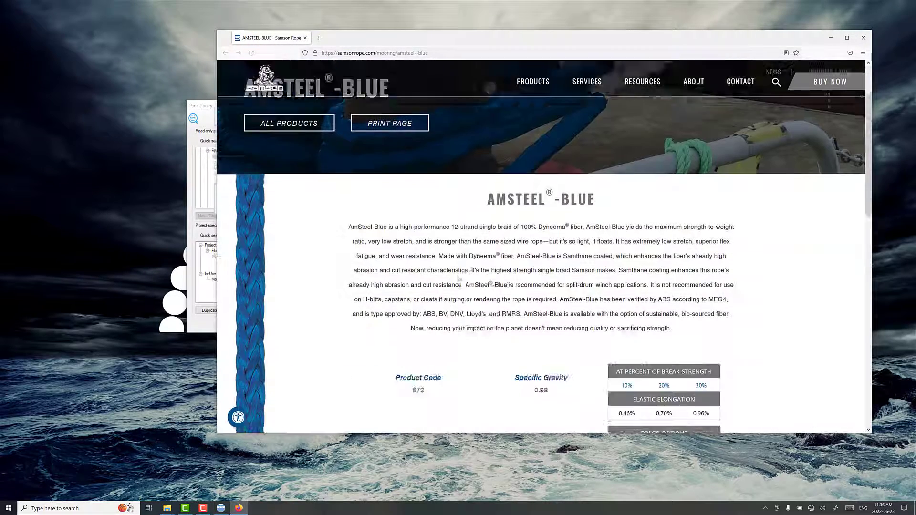
pyautogui.scroll(-8, 458, 278)
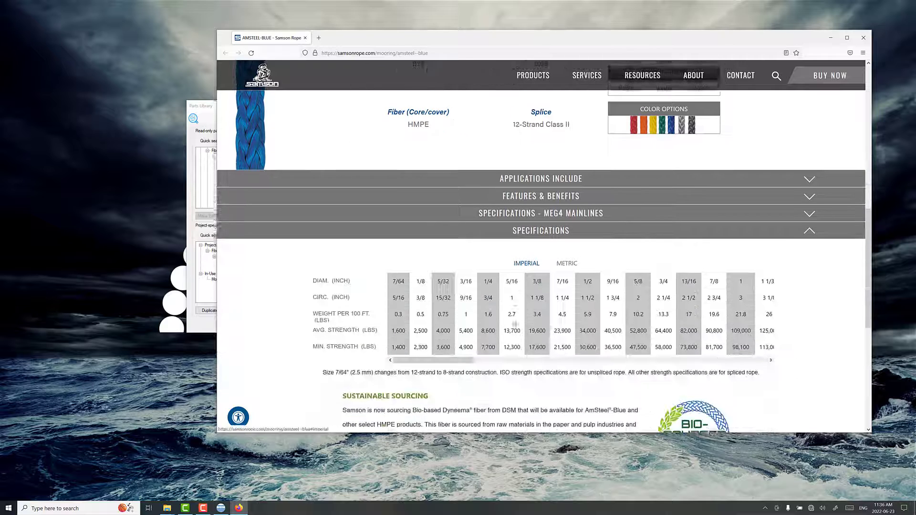
pyautogui.click(566, 264)
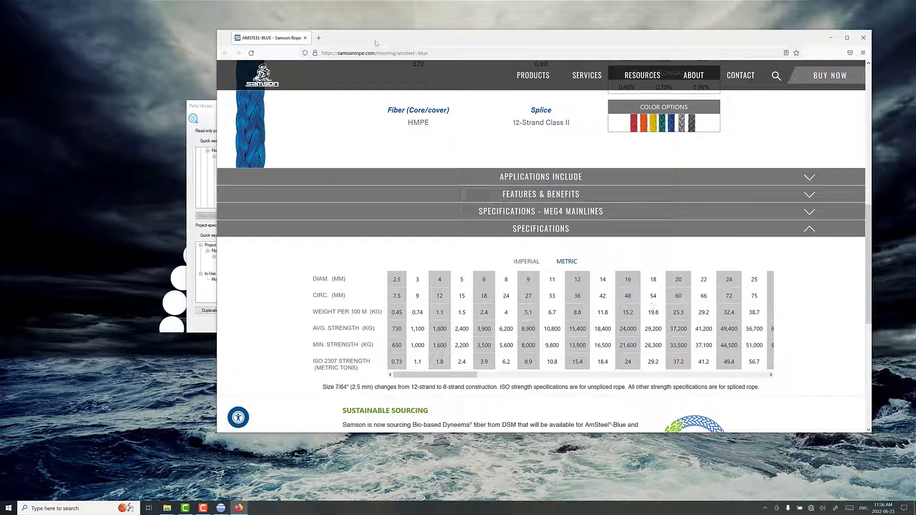
pyautogui.click(831, 37)
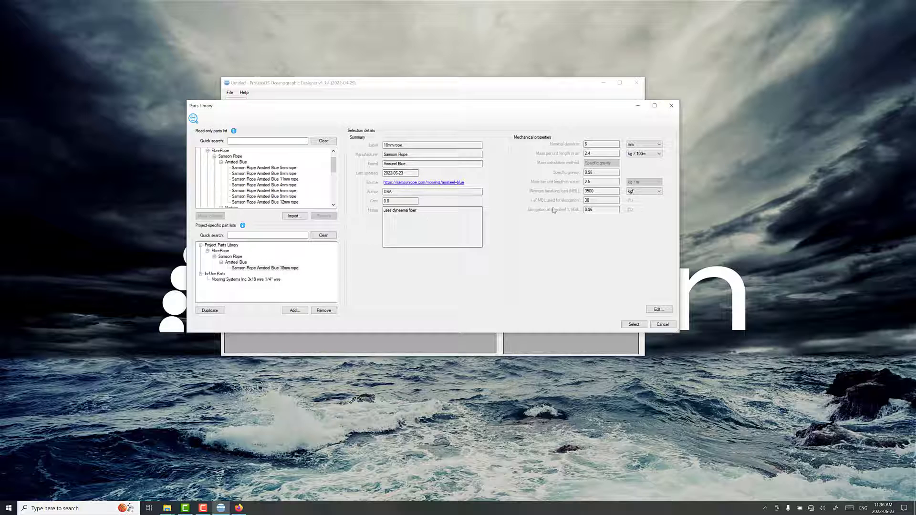
# Step: Try setting the project rope's nominal diameter to 18 mm, and discard the edit
pyautogui.click(659, 309)
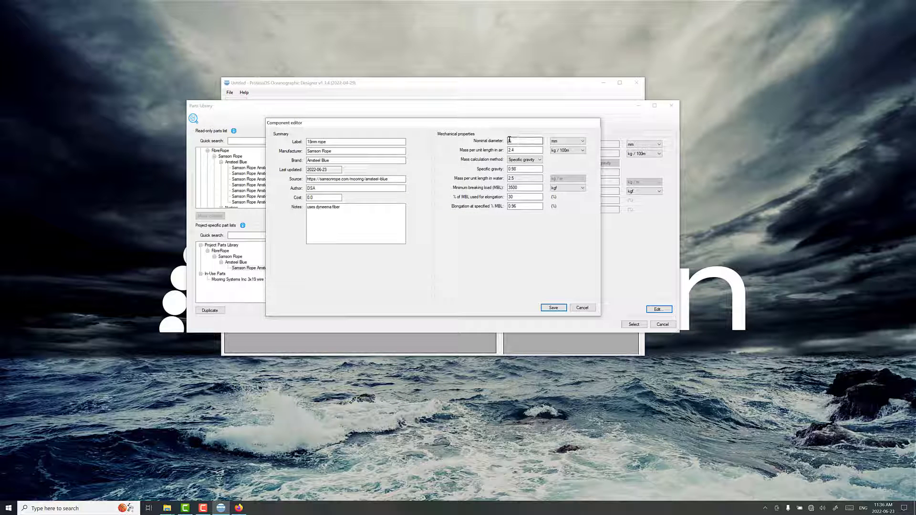
pyautogui.write('18')
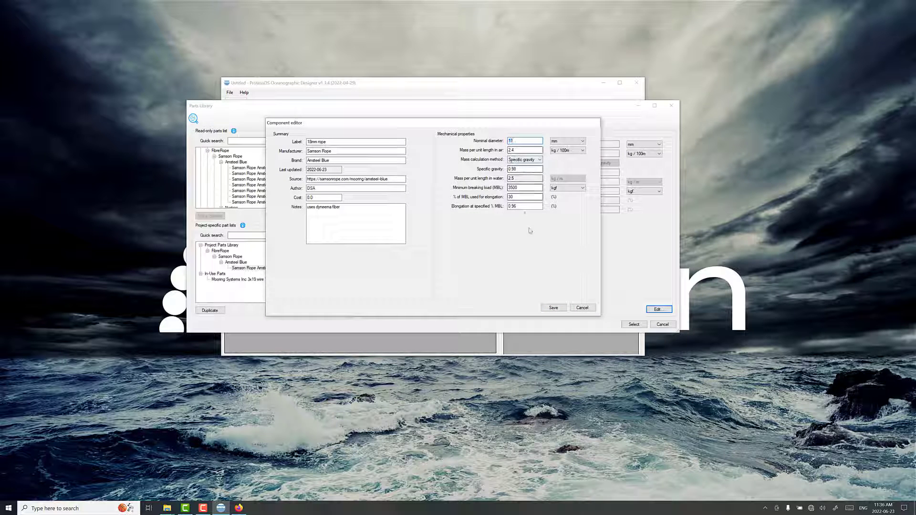
pyautogui.click(582, 308)
pyautogui.click(458, 240)
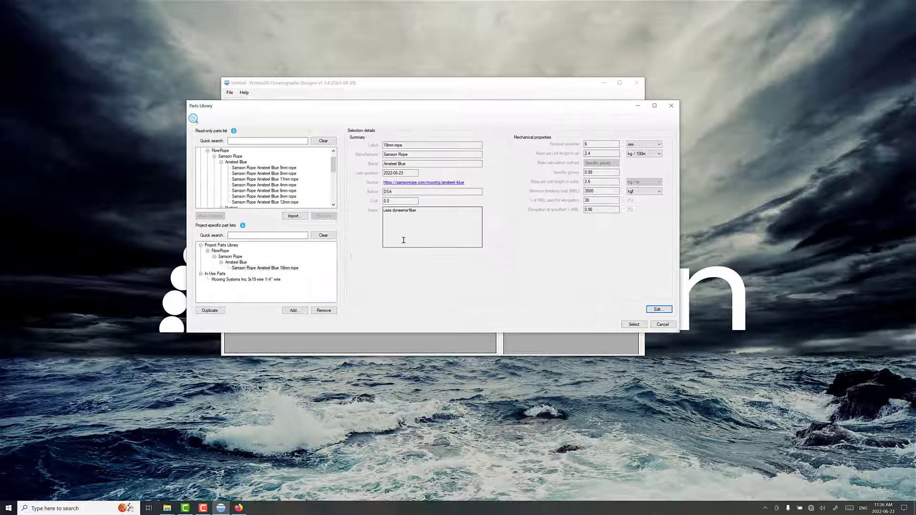
# Step: Remove the Amsteel Blue 18mm rope from the project parts library and leave the line part selection without choosing a part
pyautogui.click(270, 270)
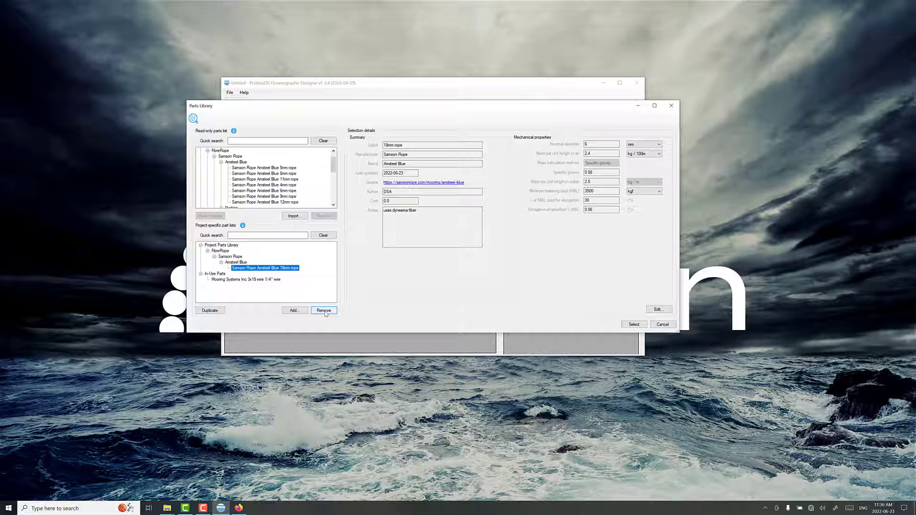
pyautogui.click(324, 310)
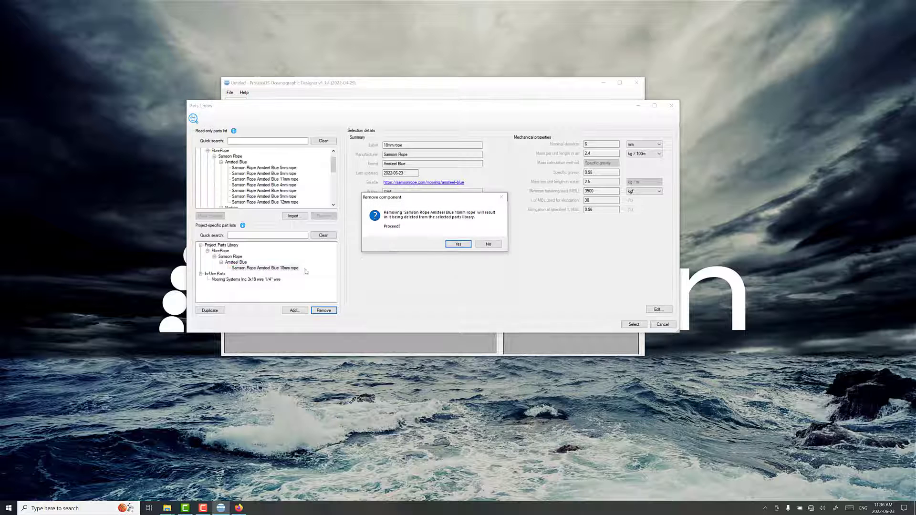
pyautogui.click(452, 245)
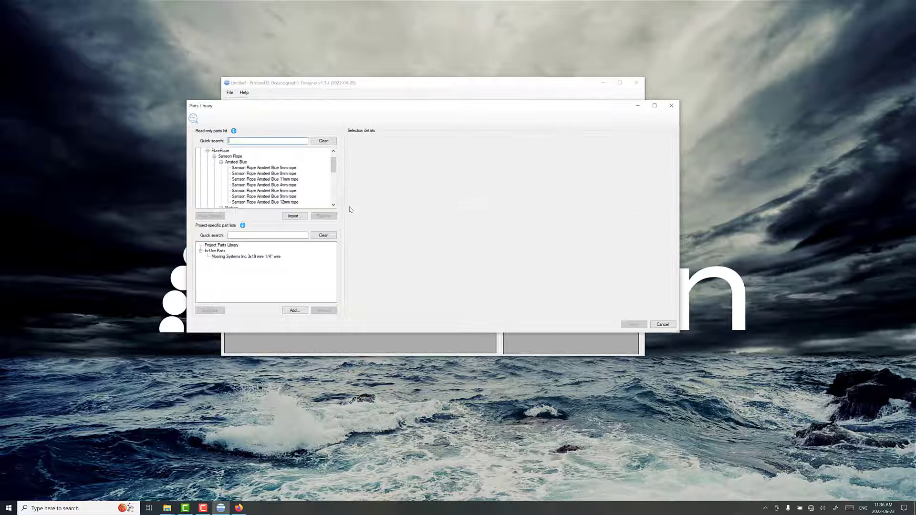
pyautogui.click(662, 325)
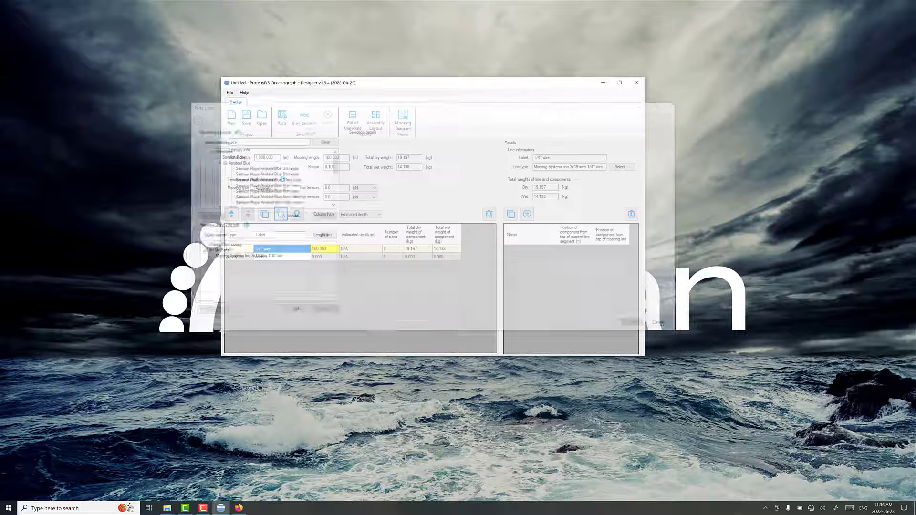
# Step: Open the full parts library from the main design window and display the in-use 1/4" wire's details
pyautogui.click(281, 119)
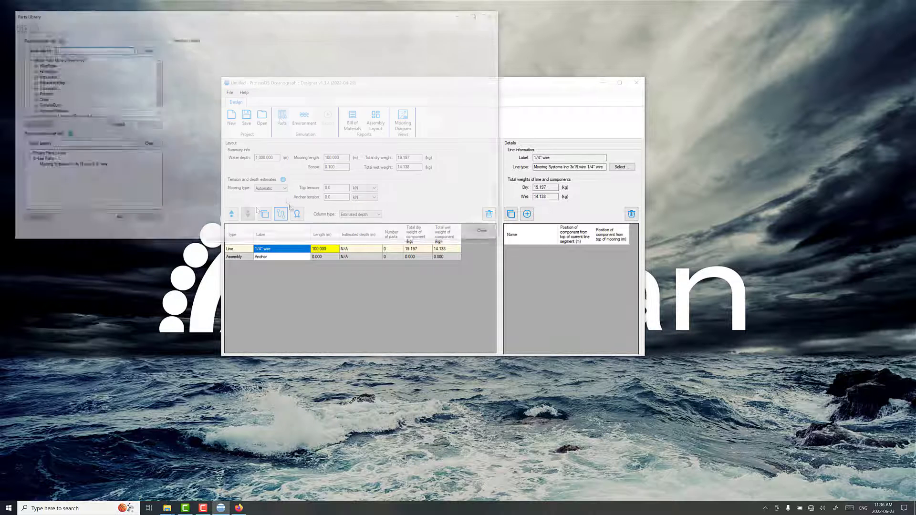
pyautogui.moveTo(121, 19); pyautogui.dragTo(172, 94)
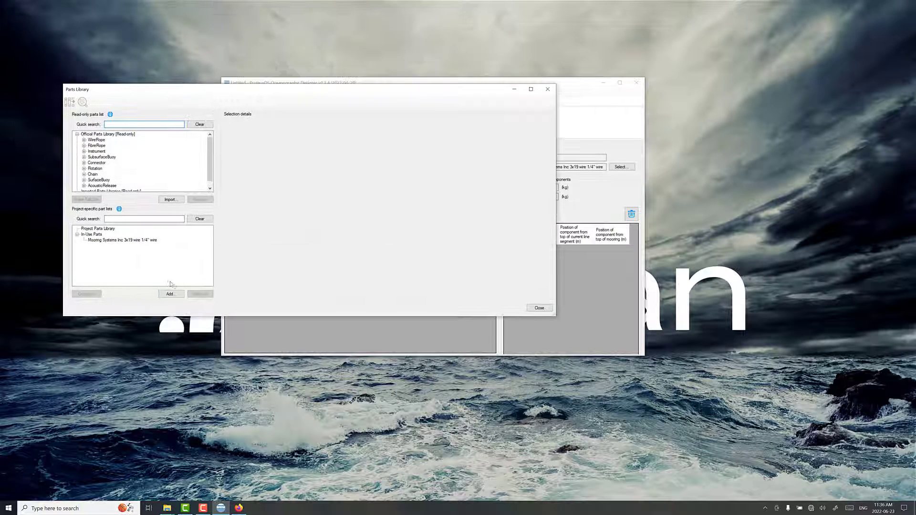
pyautogui.click(120, 240)
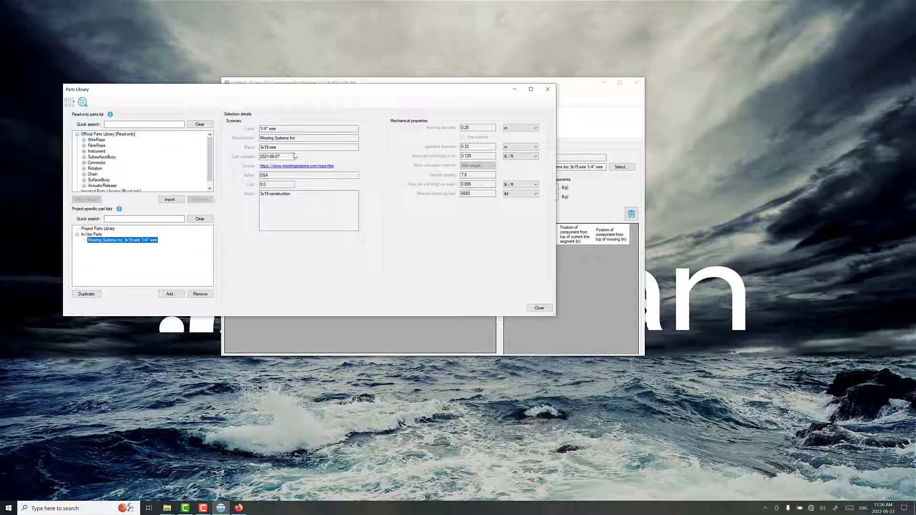
# Step: Create a Frame part in the project parts library, keeping the default label "New Frame" and default properties
pyautogui.click(168, 294)
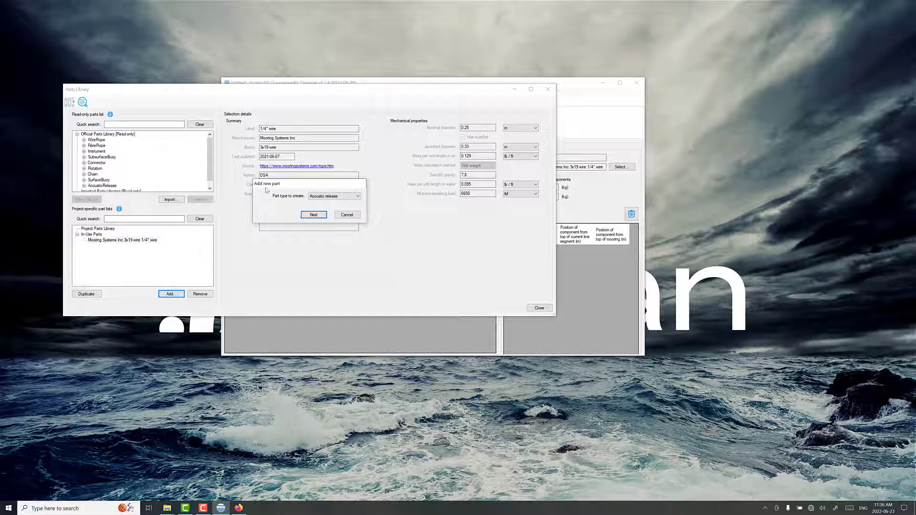
pyautogui.click(329, 196)
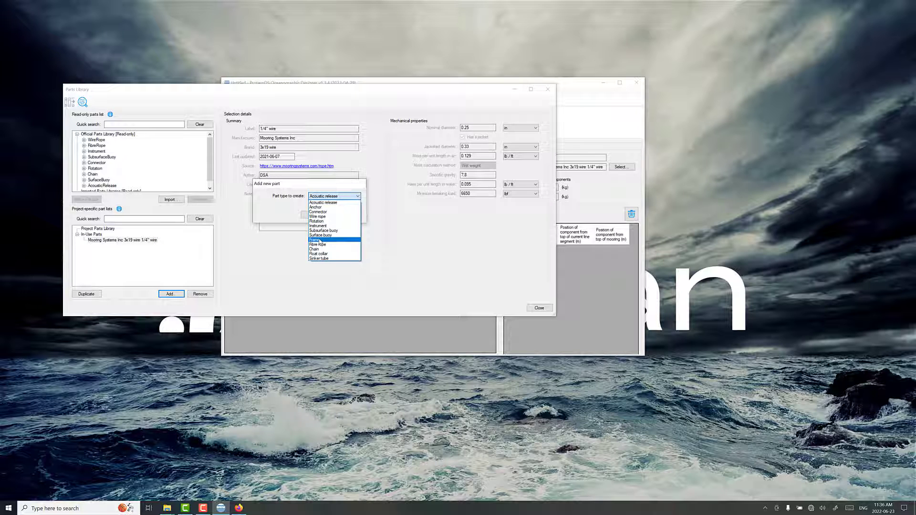
pyautogui.click(319, 240)
pyautogui.click(310, 213)
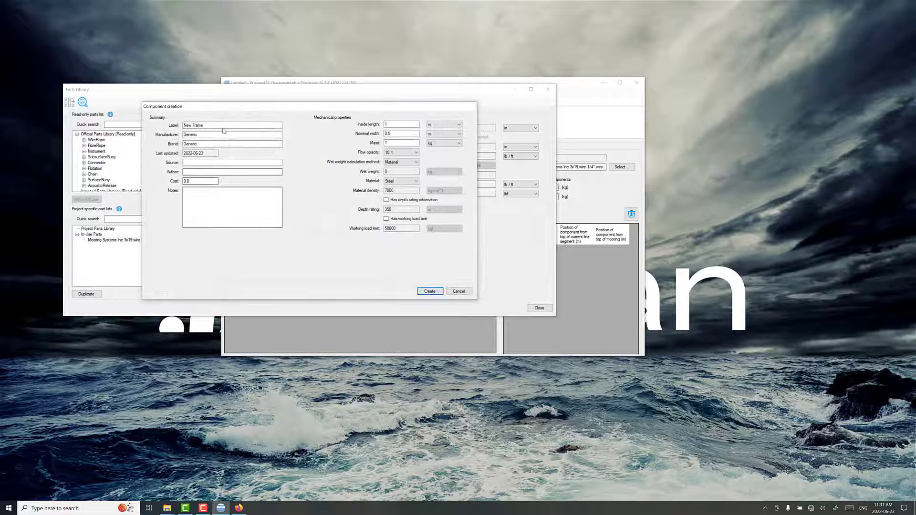
pyautogui.moveTo(184, 125); pyautogui.dragTo(217, 126)
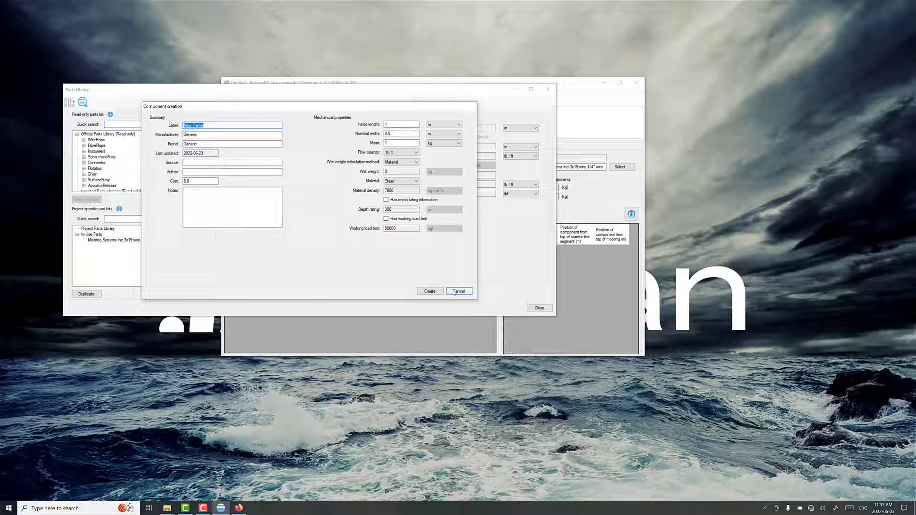
pyautogui.click(429, 292)
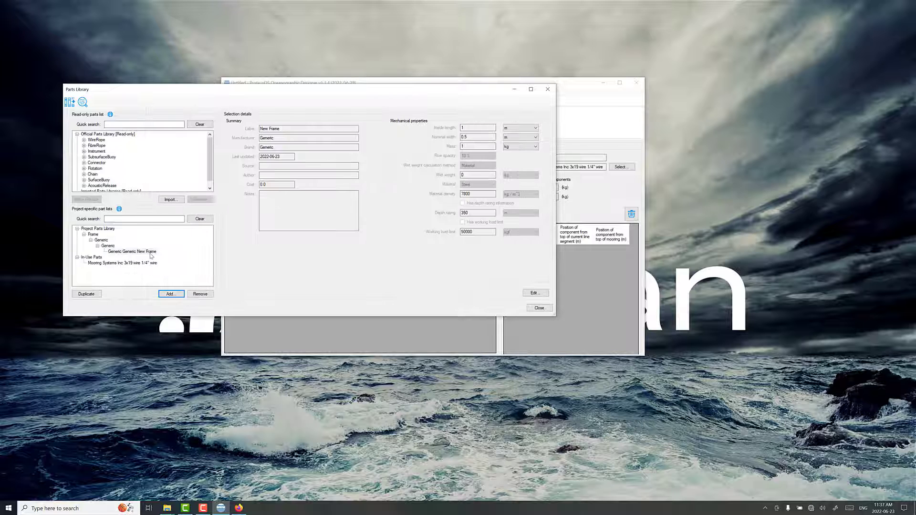
# Step: Export the project parts library containing the new Frame part to the desktop as "generic frame sizes"
pyautogui.click(111, 252)
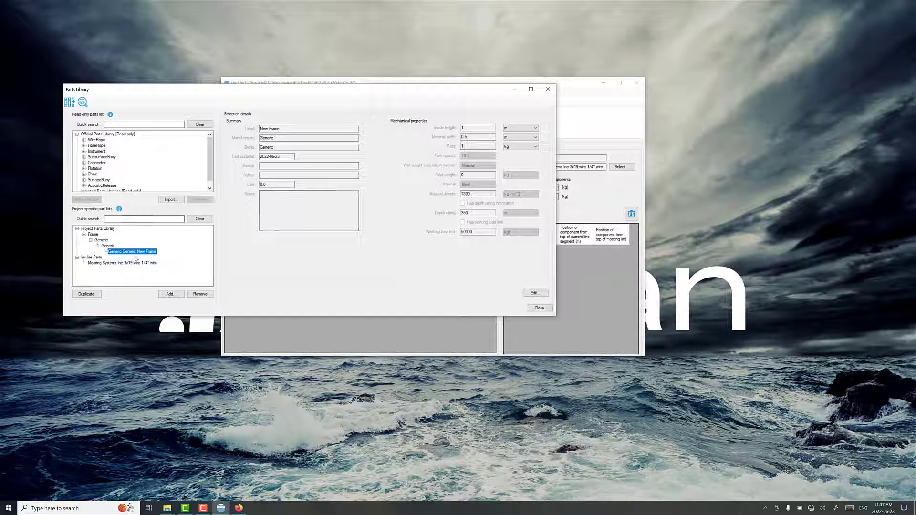
pyautogui.click(528, 309)
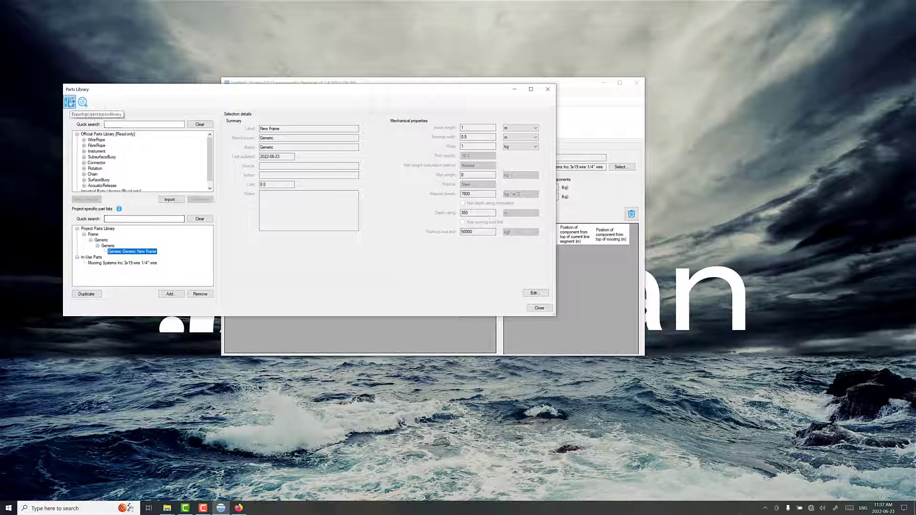
pyautogui.click(72, 105)
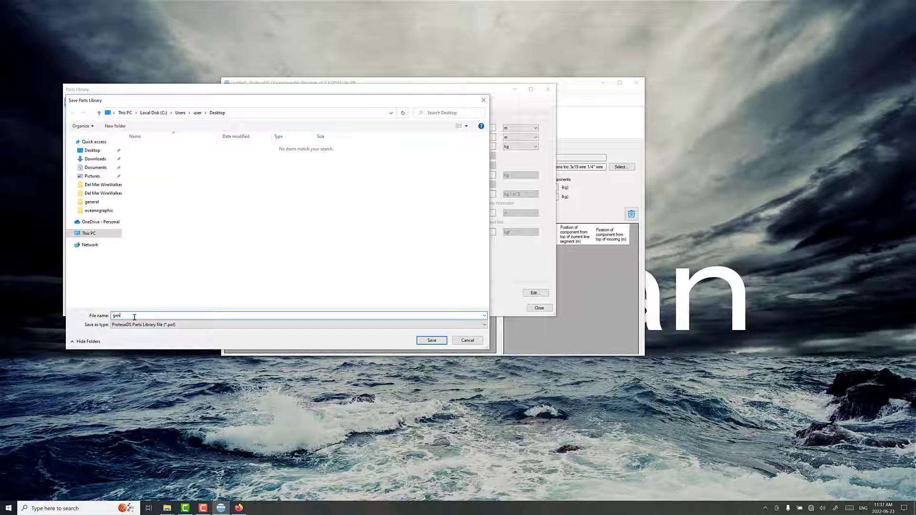
pyautogui.write('generic frame sizes')
pyautogui.press('Return')
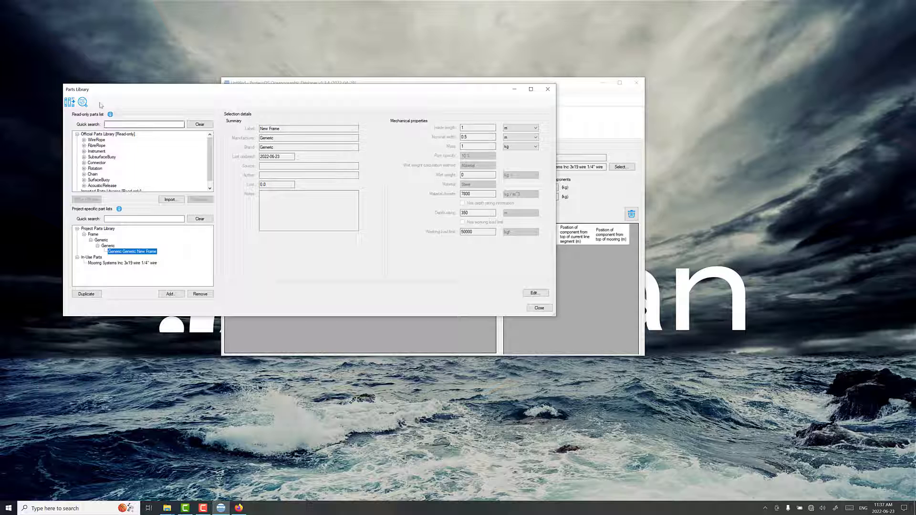
# Step: Close the parts library, open the exported "generic frame sizes" file from the desktop in ProteusDS Parts Editor, and minimize the mooring design window
pyautogui.moveTo(78, 94); pyautogui.dragTo(131, 102)
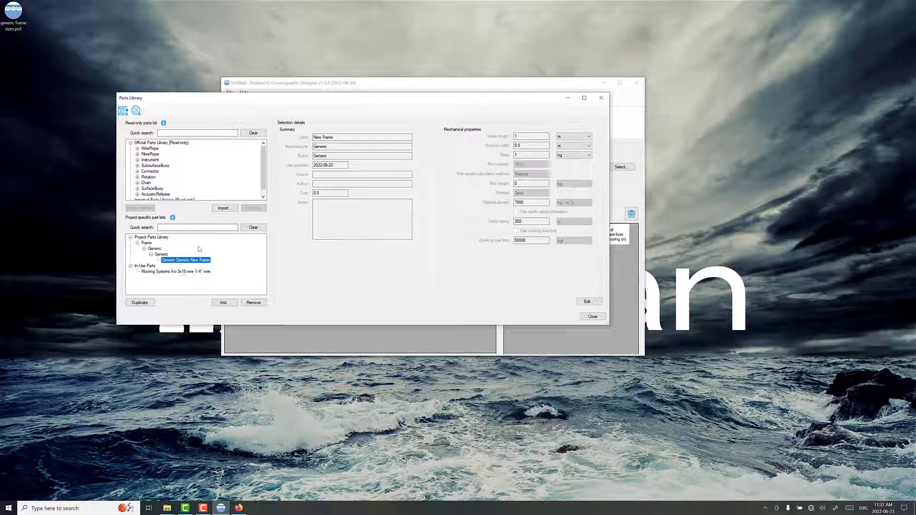
pyautogui.click(13, 18)
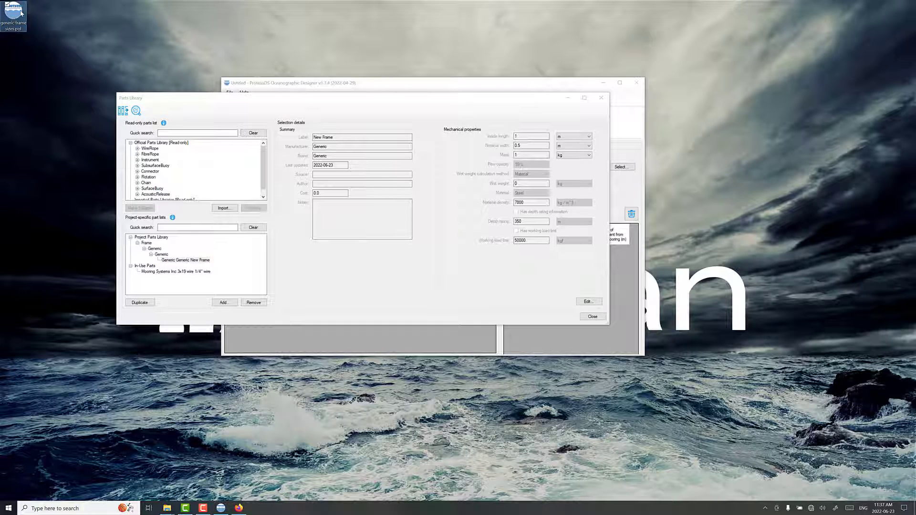
pyautogui.click(597, 319)
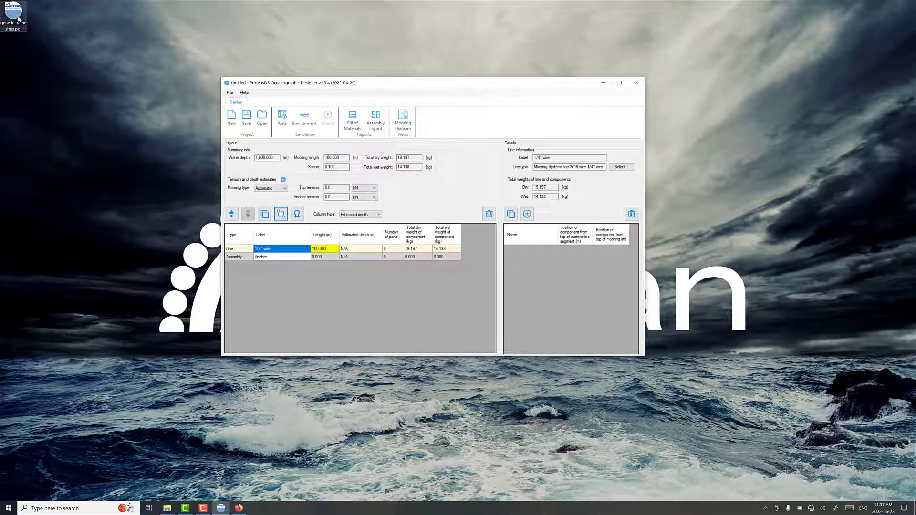
pyautogui.moveTo(15, 18); pyautogui.dragTo(378, 232)
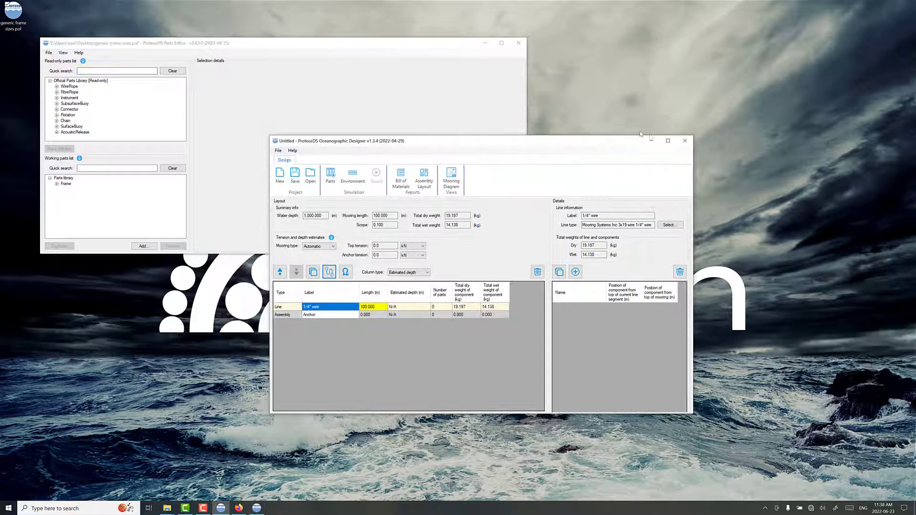
pyautogui.click(652, 138)
# Step: Expand the Frame category of the working parts list down to New Frame, display its details, and close the Parts Editor
pyautogui.click(56, 183)
pyautogui.click(64, 189)
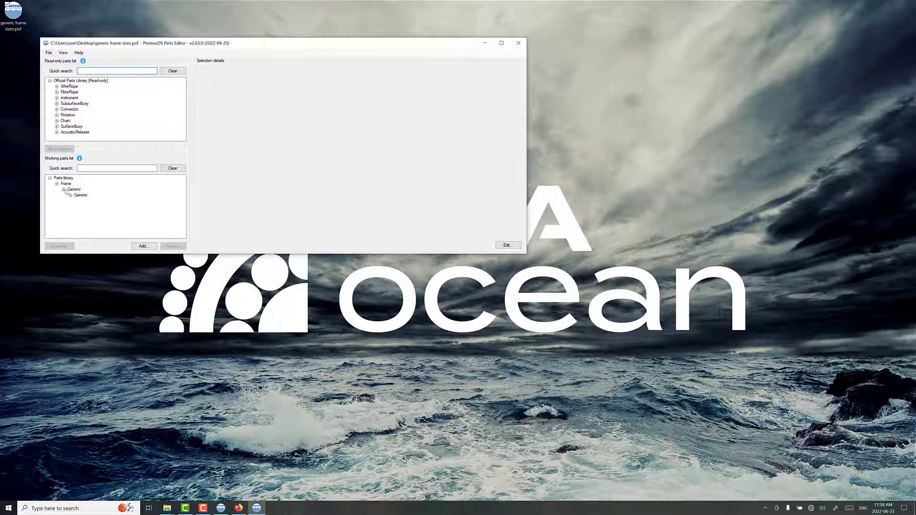
pyautogui.click(70, 195)
pyautogui.click(114, 201)
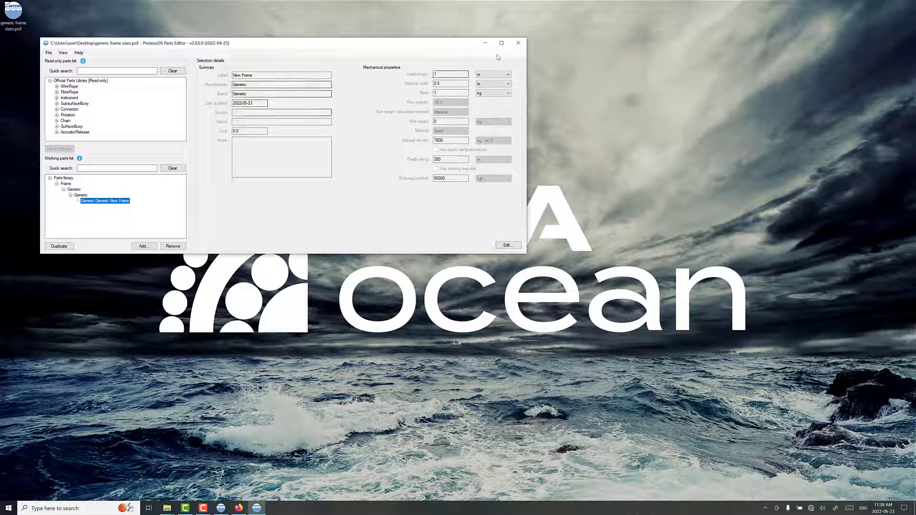
pyautogui.click(518, 43)
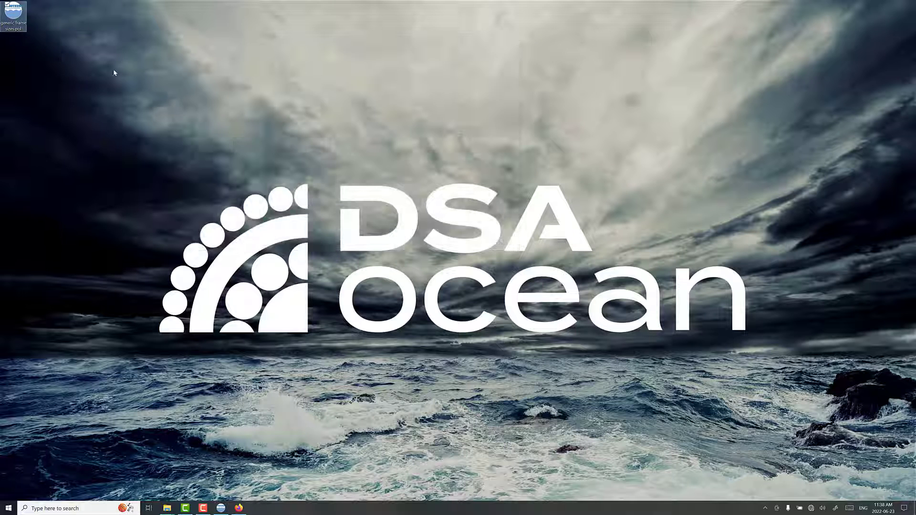
# Step: Switch back to ProteusDS Oceanographic Designer and select the length of the 1/4" wire line in the layout table
pyautogui.click(219, 509)
pyautogui.click(347, 307)
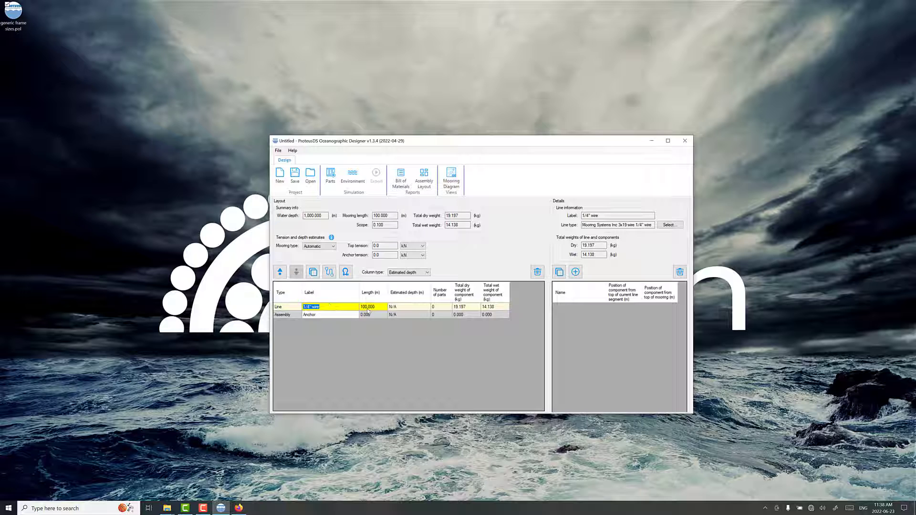
pyautogui.click(368, 308)
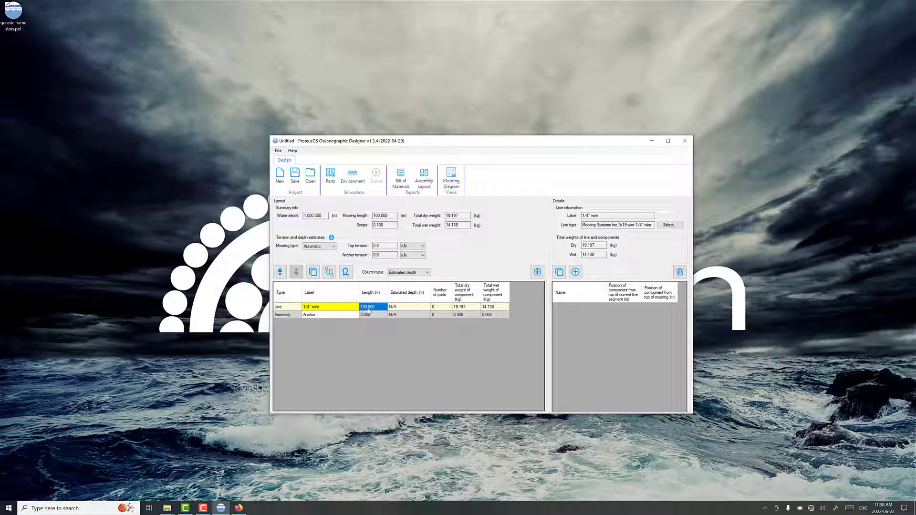